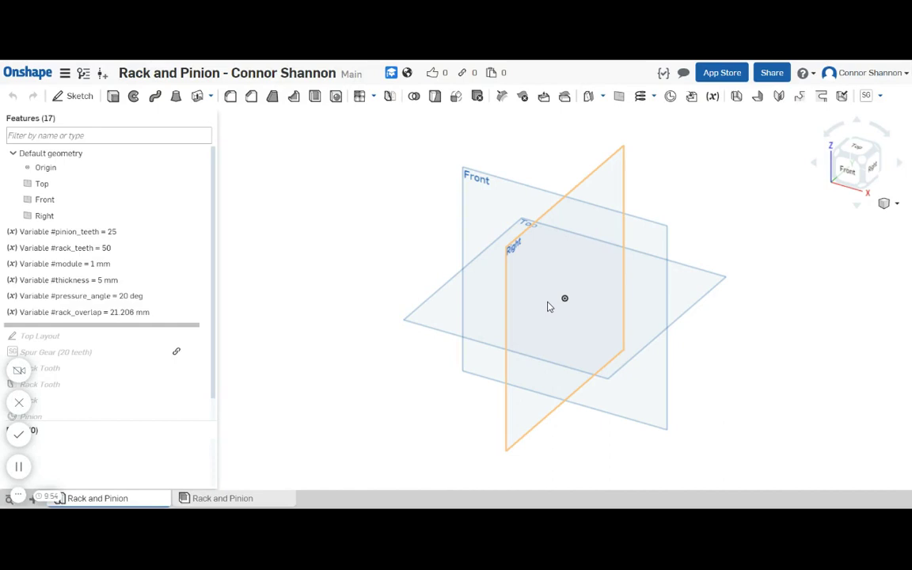
Step: Inspect the rack_overlap variable's value expression, leaving it unchanged
{"action": "middle_click_drag", "start_coordinate": [555, 286], "coordinate": [499, 291]}
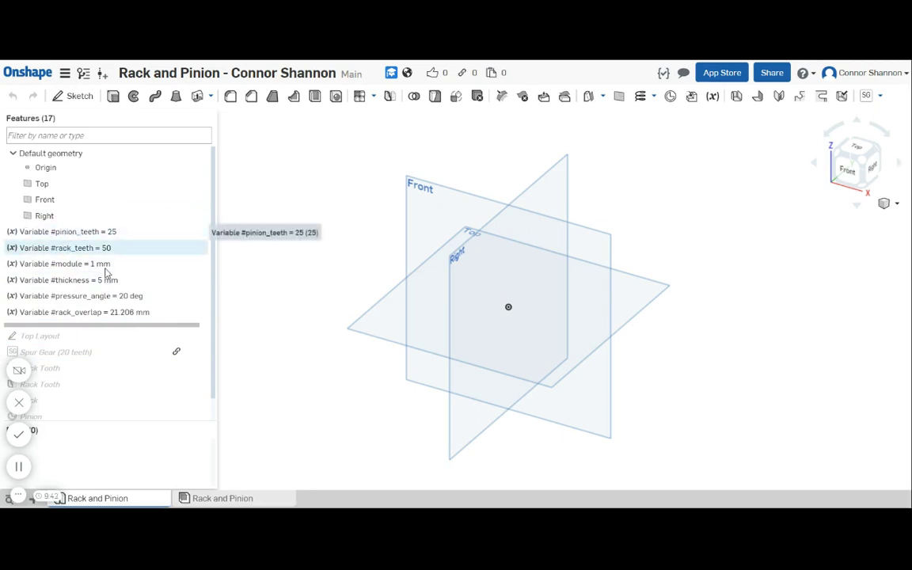
{"action": "mouse_move", "coordinate": [168, 501]}
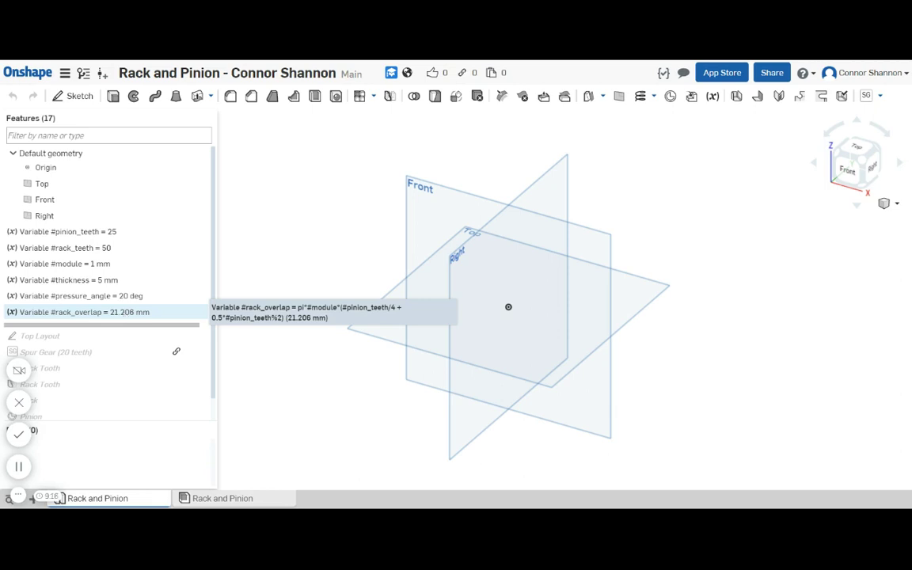
{"action": "double_click", "coordinate": [125, 314]}
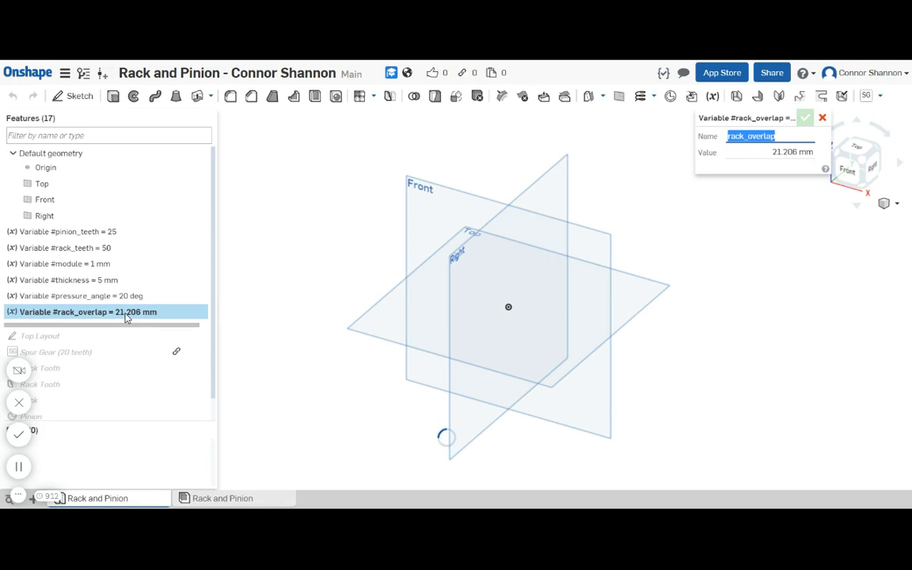
{"action": "left_click", "coordinate": [772, 153]}
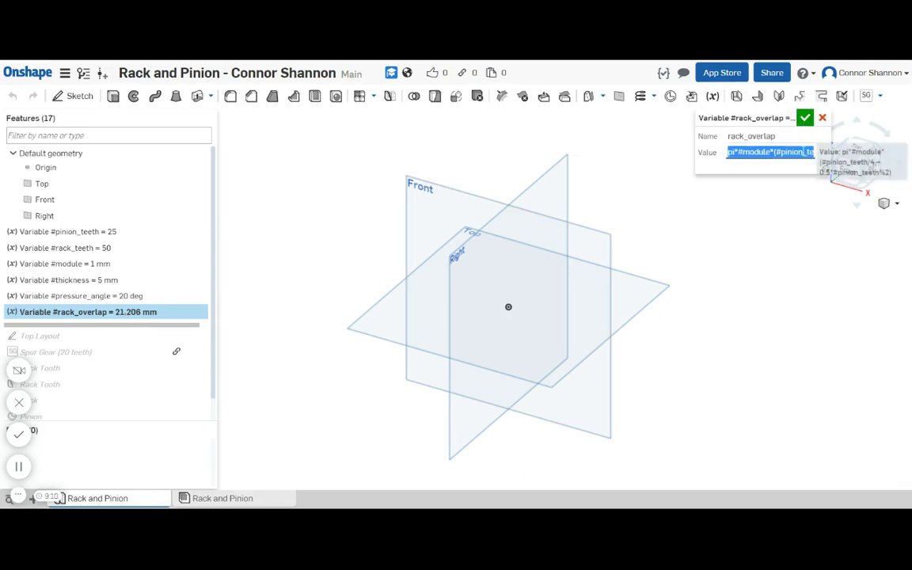
{"action": "key", "text": "Return"}
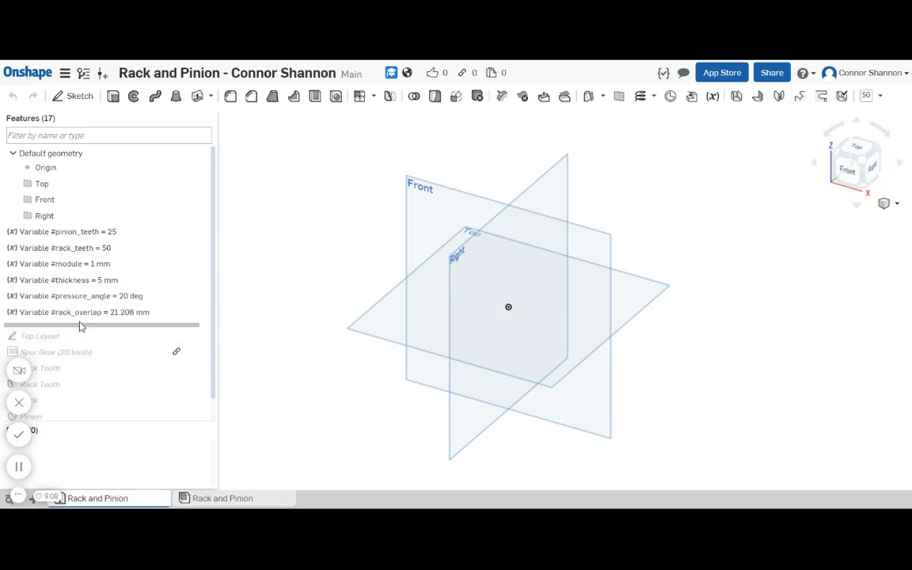
Step: Roll the history forward to Top Layout and edit that sketch in top view, zoomed on the rack tooth
{"action": "mouse_move", "coordinate": [82, 325]}
{"action": "left_mouse_down"}
{"action": "mouse_move", "coordinate": [75, 339]}
{"action": "mouse_move", "coordinate": [38, 333]}
{"action": "left_mouse_up"}
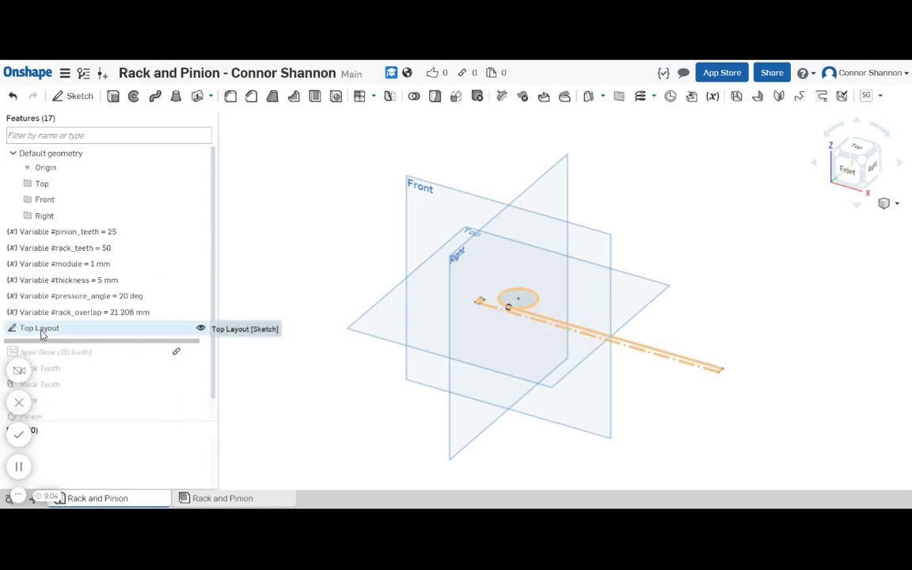
{"action": "left_click", "coordinate": [857, 146]}
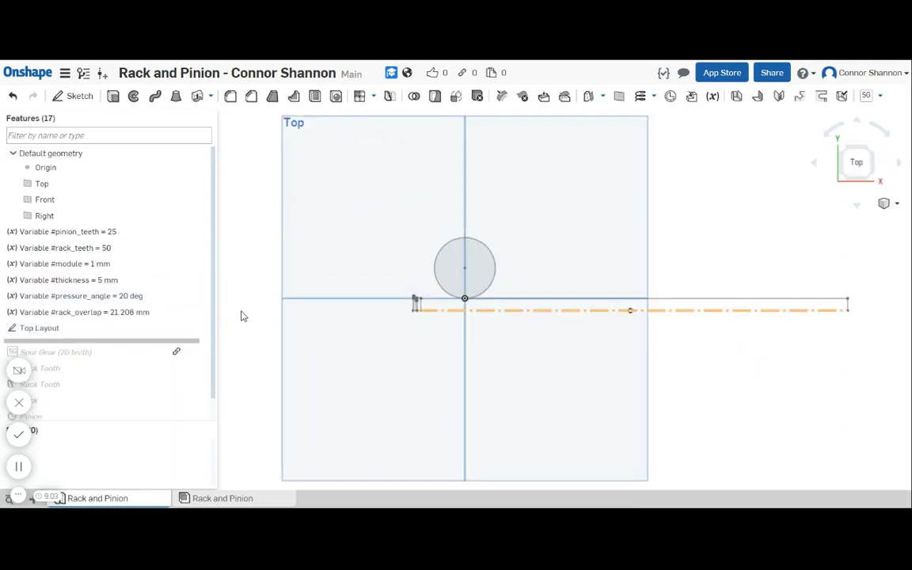
{"action": "double_click", "coordinate": [55, 328]}
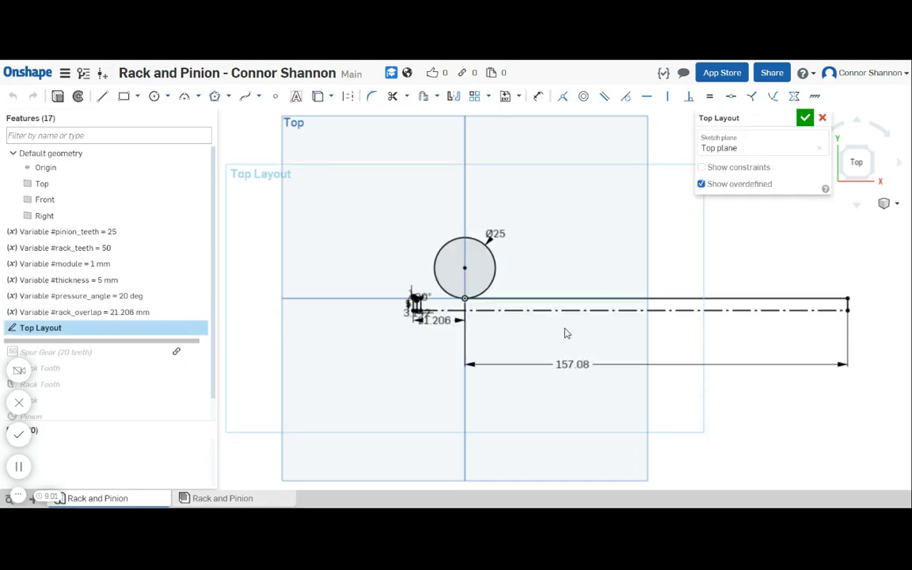
{"action": "scroll", "coordinate": [449, 304], "scroll_direction": "up", "scroll_amount": 5}
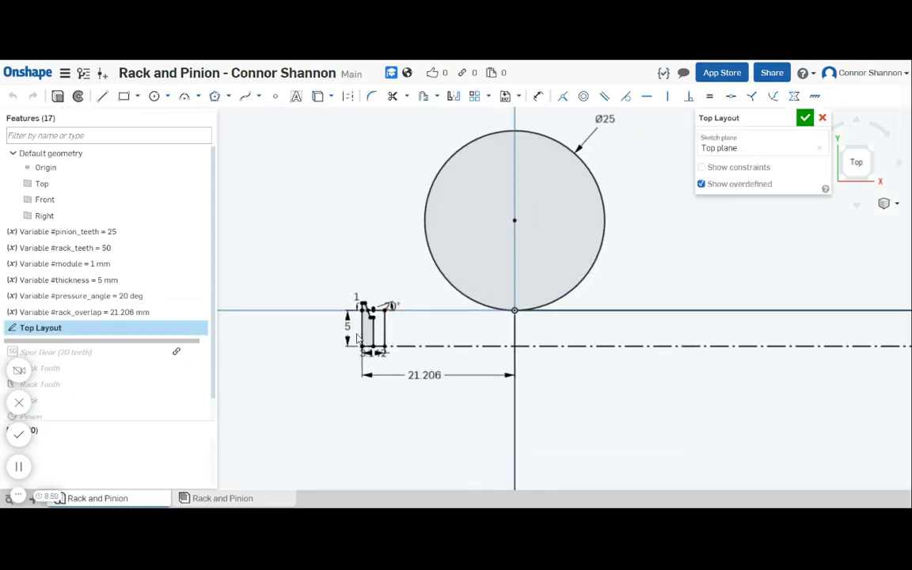
{"action": "scroll", "coordinate": [348, 331], "scroll_direction": "up", "scroll_amount": 4}
{"action": "scroll", "coordinate": [385, 273], "scroll_direction": "up", "scroll_amount": 4}
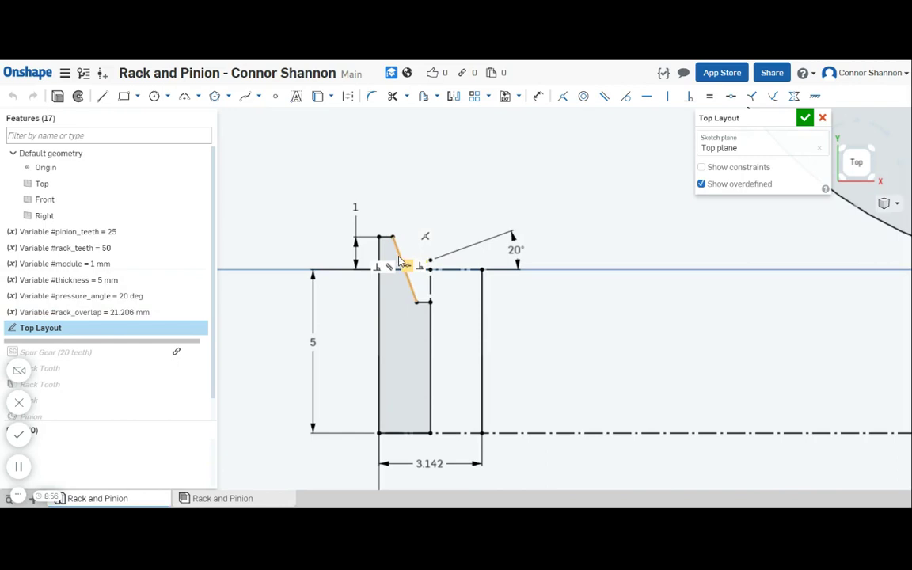
{"action": "scroll", "coordinate": [401, 258], "scroll_direction": "up", "scroll_amount": 3}
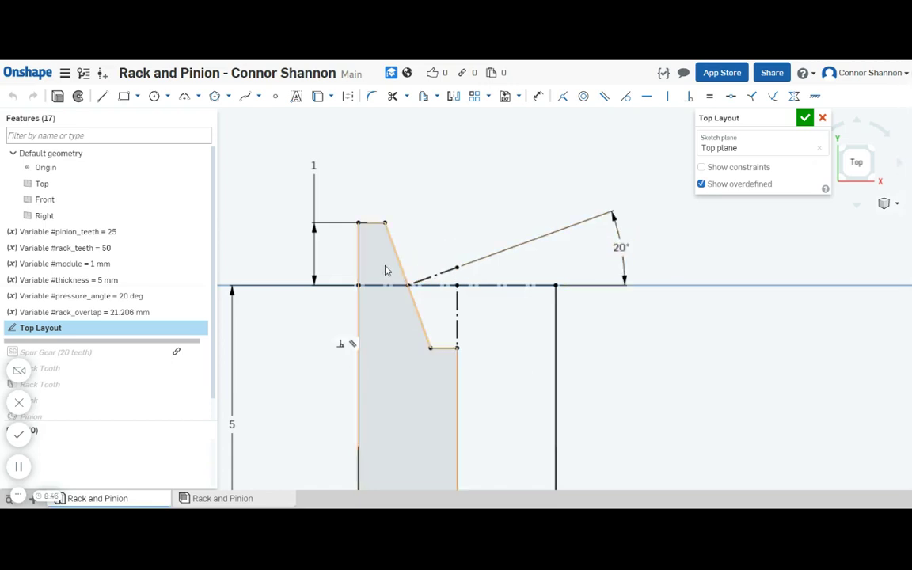
{"action": "scroll", "coordinate": [357, 328], "scroll_direction": "down", "scroll_amount": 3}
{"action": "middle_click_drag", "start_coordinate": [388, 467], "coordinate": [402, 374]}
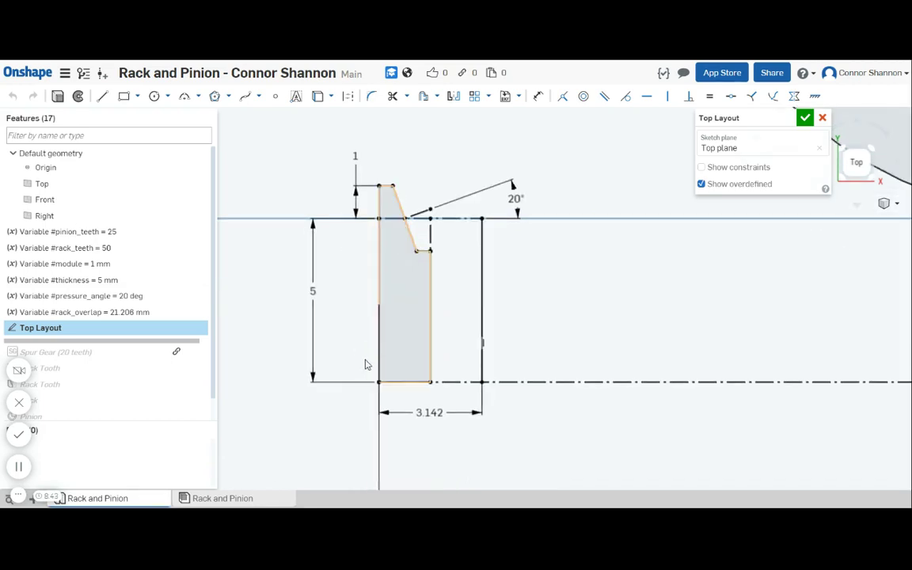
Step: Confirm the 3.142 mm tooth width equals #module*pi and close the sketch
{"action": "double_click", "coordinate": [425, 409]}
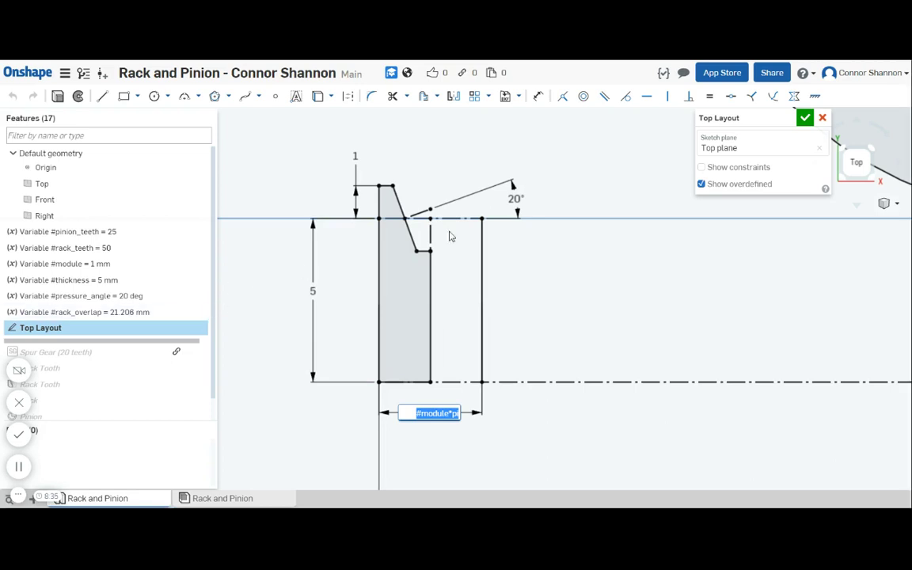
{"action": "left_click", "coordinate": [805, 119]}
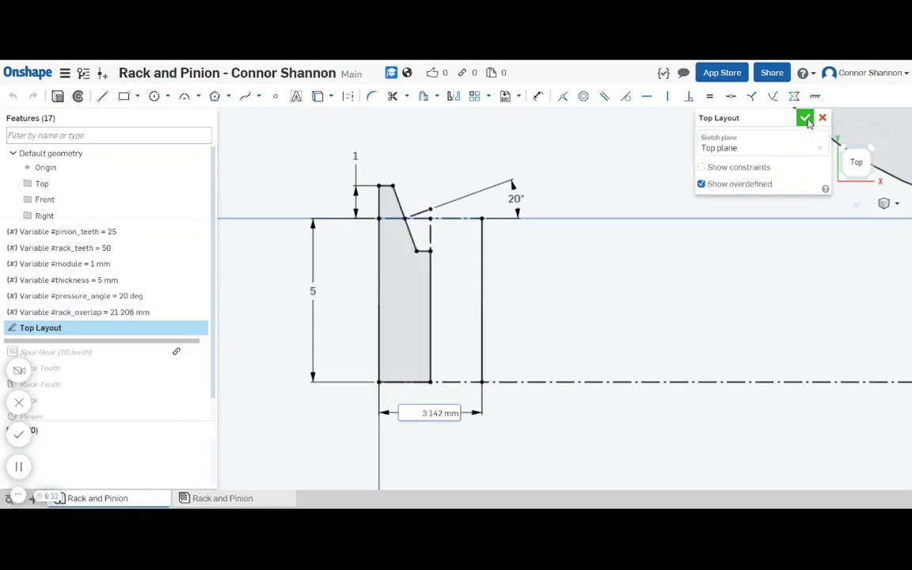
{"action": "middle_click_drag", "start_coordinate": [601, 244], "coordinate": [420, 335]}
Step: Append 'module' to the Ø25 pitch circle diameter expression, then roll forward past Spur Gear
{"action": "scroll", "coordinate": [440, 310], "scroll_direction": "down", "scroll_amount": 3}
{"action": "scroll", "coordinate": [440, 310], "scroll_direction": "down", "scroll_amount": 3}
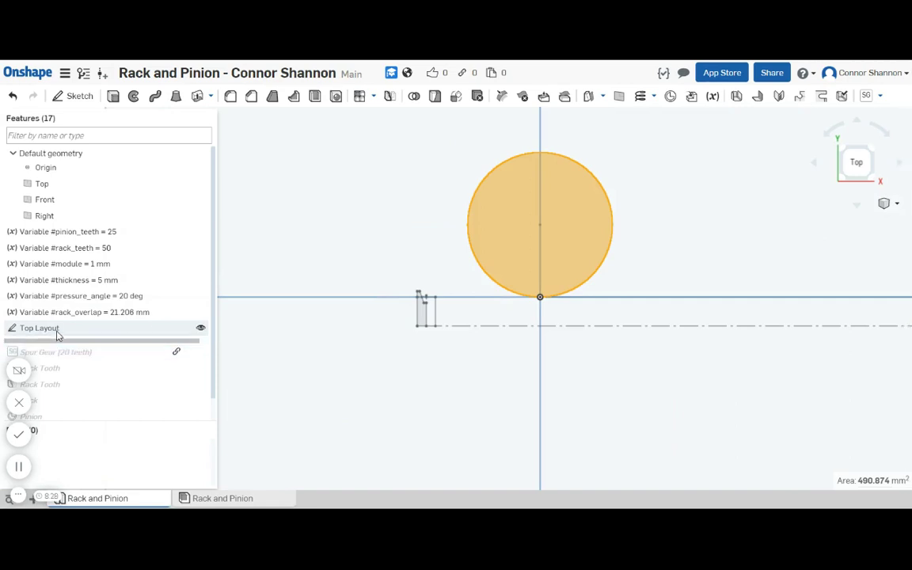
{"action": "double_click", "coordinate": [32, 328]}
{"action": "double_click", "coordinate": [615, 143]}
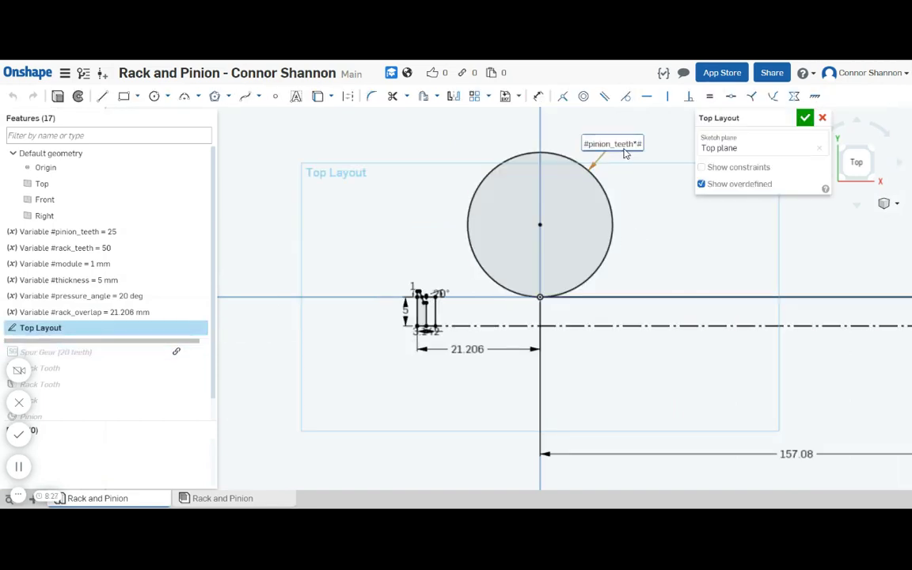
{"action": "key", "text": "End"}
{"action": "type", "text": "module"}
{"action": "left_click", "coordinate": [805, 117]}
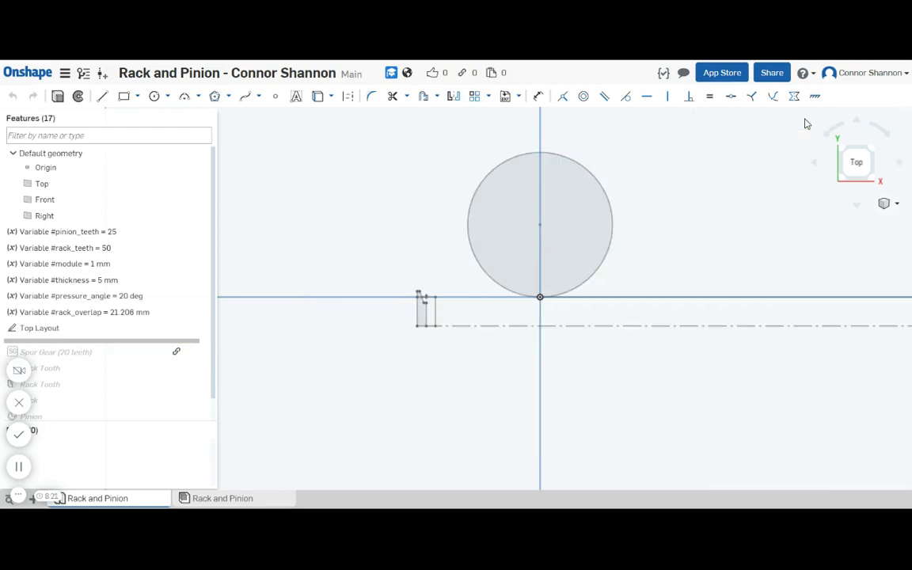
{"action": "scroll", "coordinate": [89, 362], "scroll_direction": "down", "scroll_amount": 1}
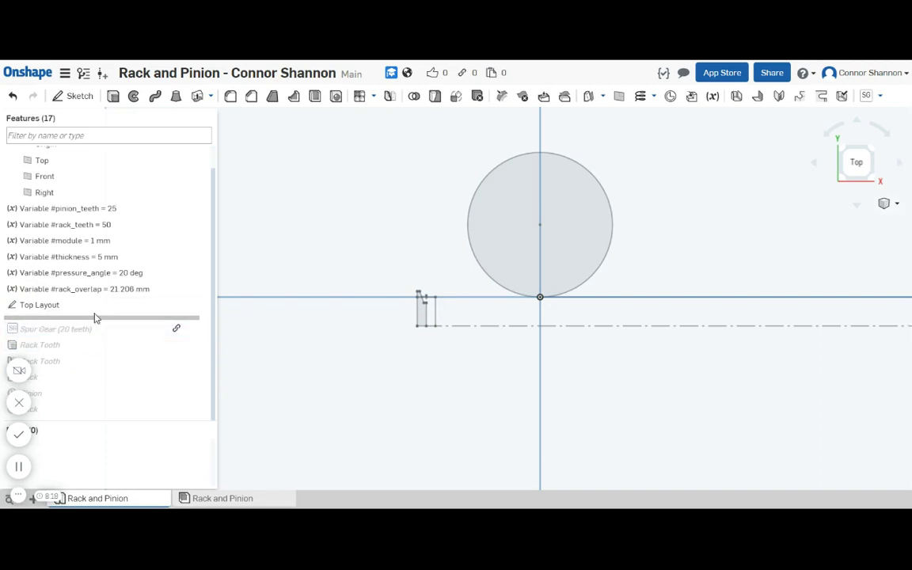
{"action": "left_click_drag", "start_coordinate": [95, 322], "coordinate": [29, 334]}
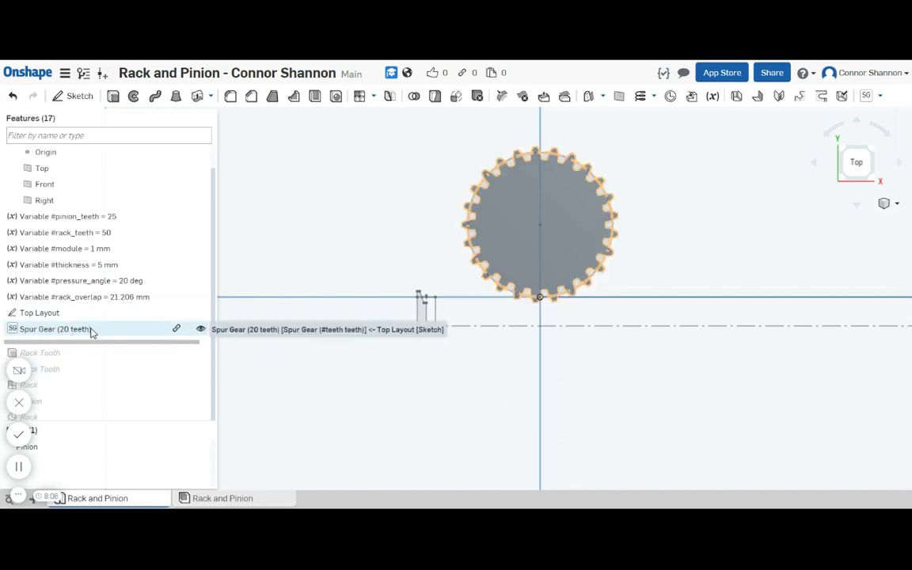
Step: Review the Spur Gear's #pinion_teeth, #module and #thickness expressions and accept the feature
{"action": "double_click", "coordinate": [91, 331]}
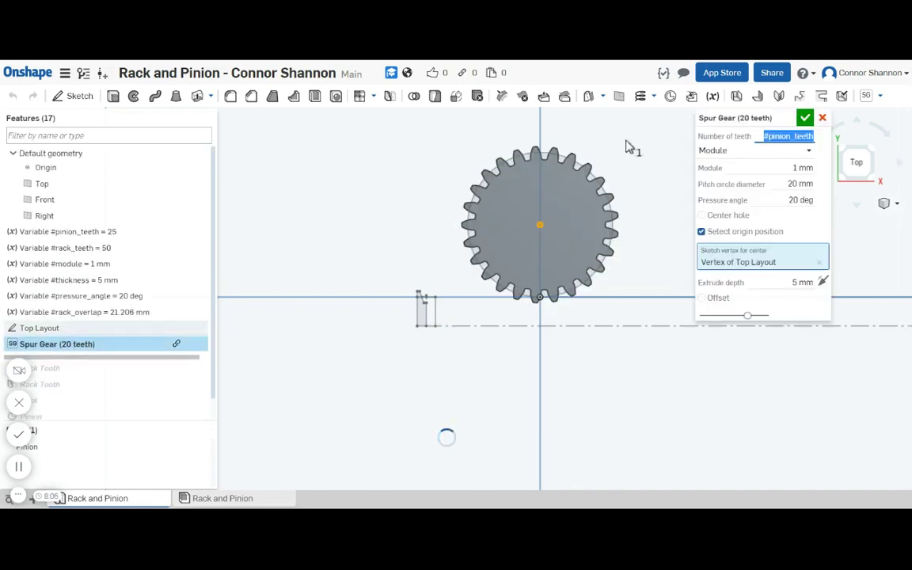
{"action": "left_click", "coordinate": [790, 137]}
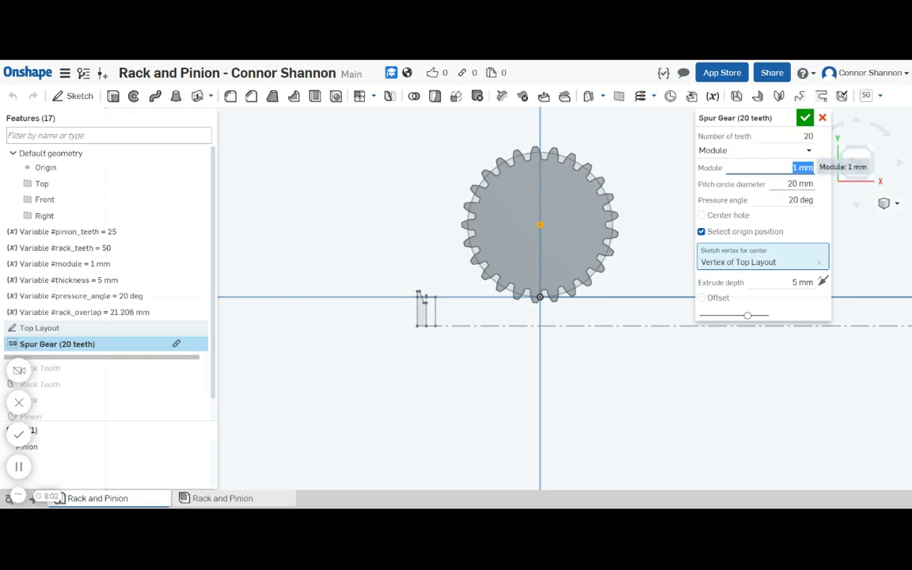
{"action": "key", "text": "Tab"}
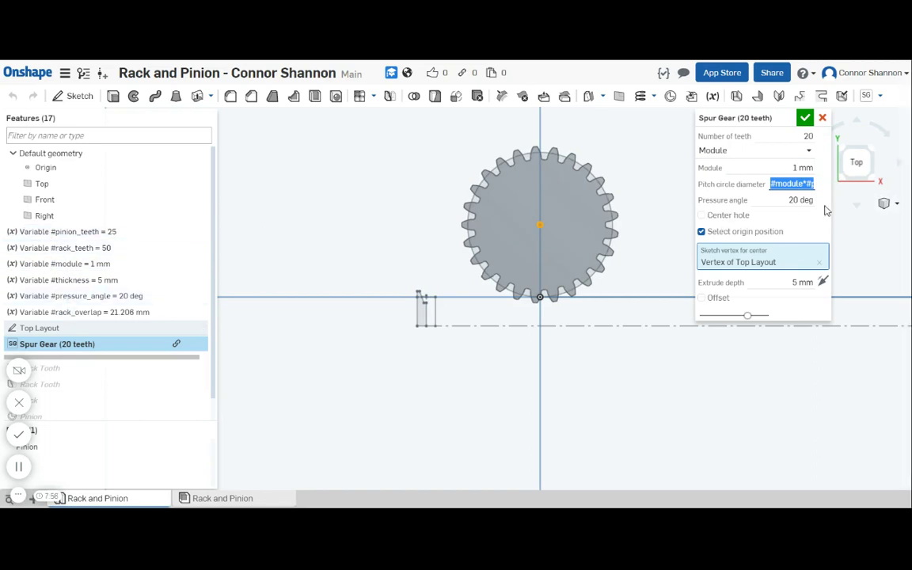
{"action": "left_click", "coordinate": [801, 282]}
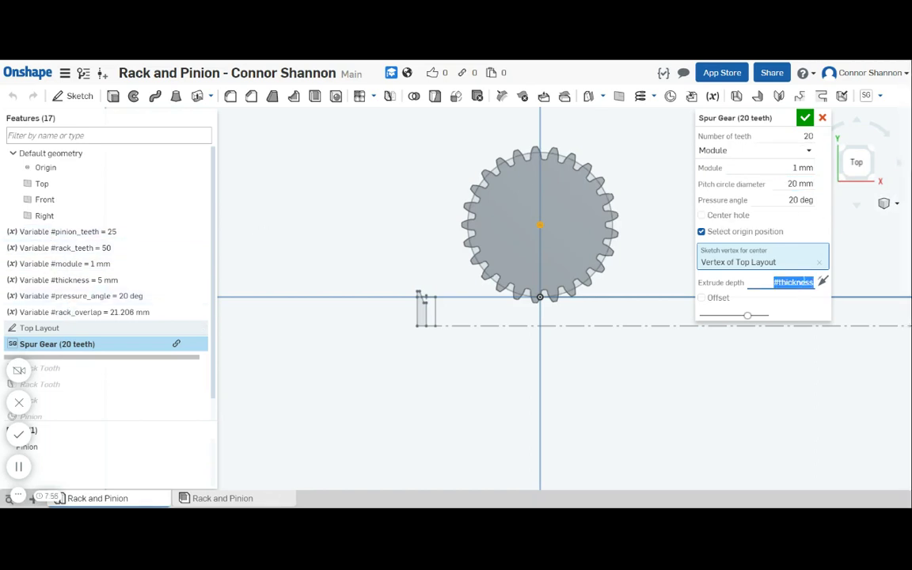
{"action": "left_click", "coordinate": [804, 118]}
{"action": "scroll", "coordinate": [128, 367], "scroll_direction": "down", "scroll_amount": 1}
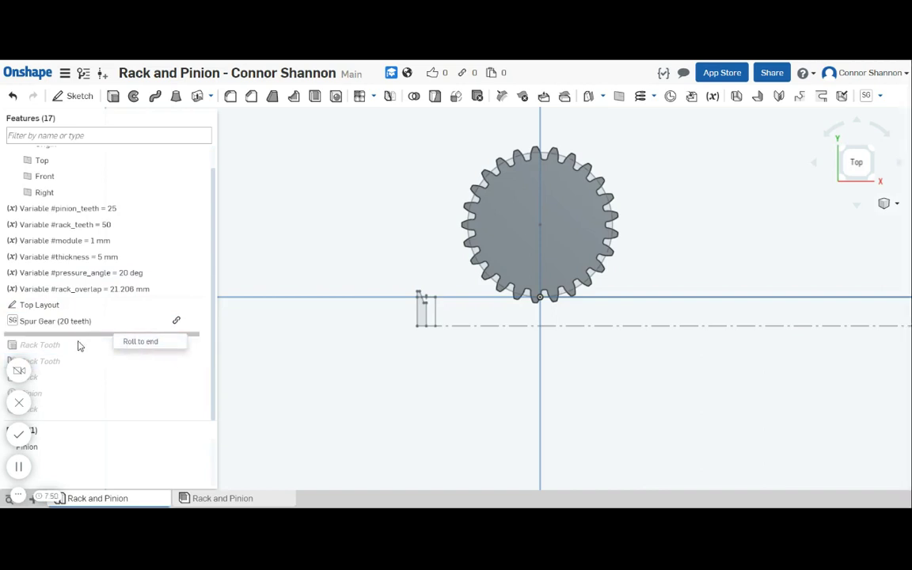
Step: Roll the history forward past Rack Tooth and Rack, fitting the model in view
{"action": "left_click_drag", "start_coordinate": [83, 343], "coordinate": [57, 349]}
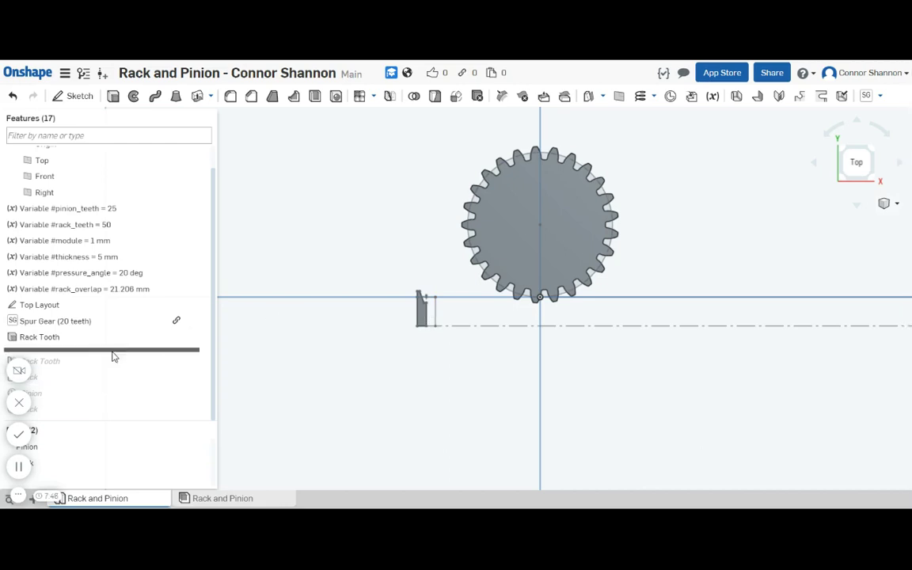
{"action": "left_click_drag", "start_coordinate": [113, 366], "coordinate": [118, 390]}
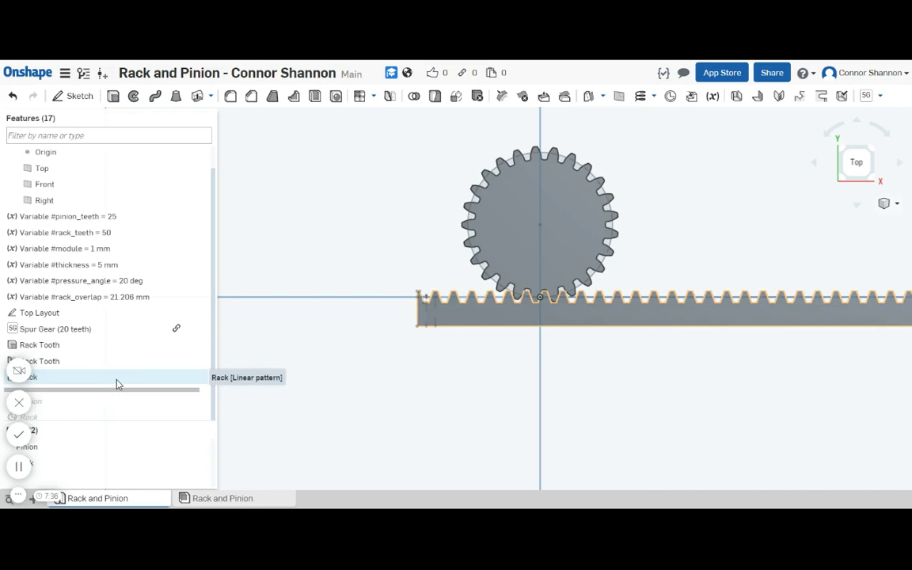
{"action": "key", "text": "f"}
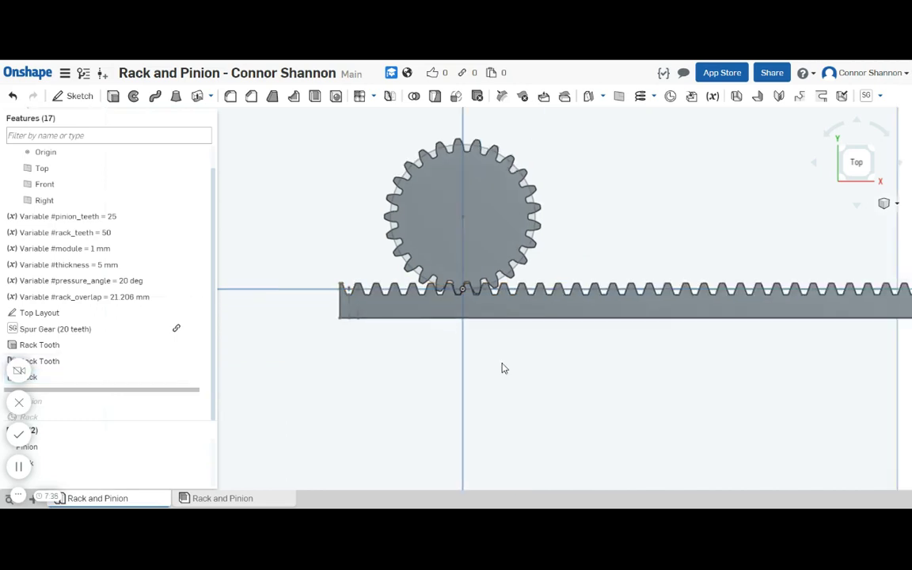
{"action": "scroll", "coordinate": [471, 340], "scroll_direction": "up", "scroll_amount": 10}
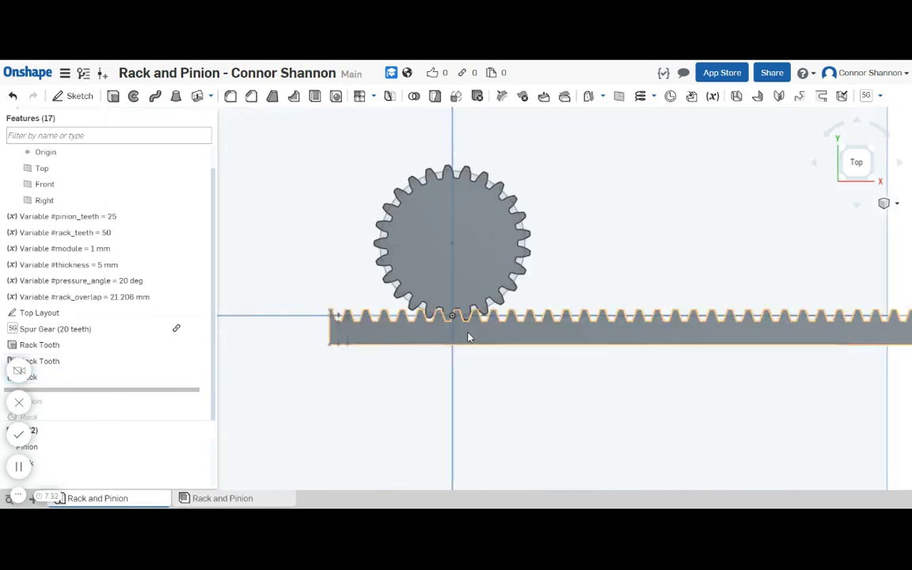
Step: Roll the history to the end and check the Pinion and Rack mate connectors
{"action": "right_click", "coordinate": [103, 393]}
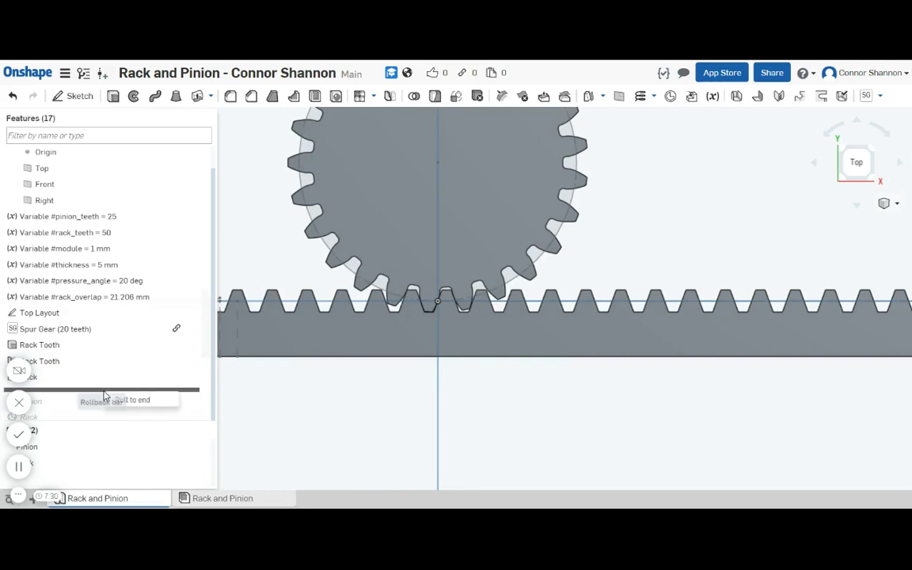
{"action": "left_click", "coordinate": [151, 401]}
{"action": "left_click", "coordinate": [57, 393]}
{"action": "left_click", "coordinate": [43, 408], "text": "shift"}
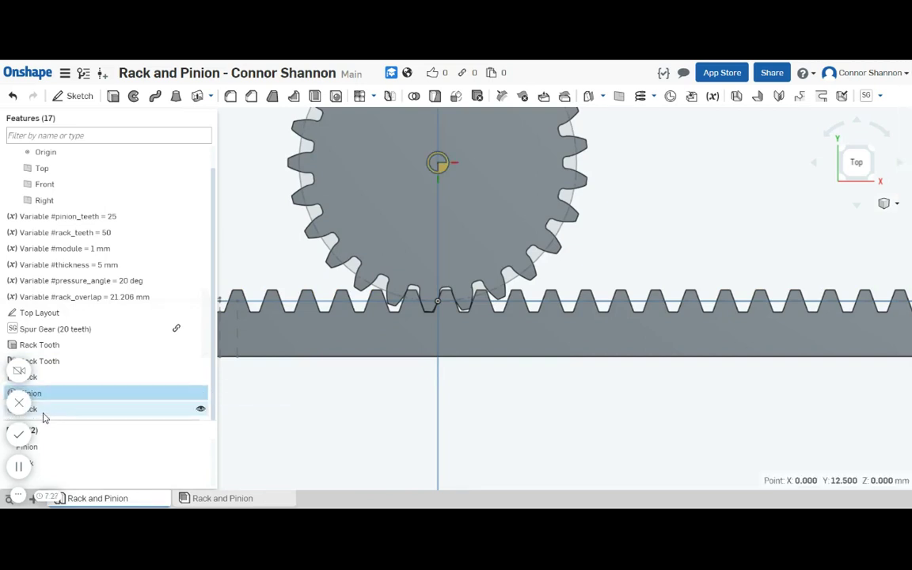
{"action": "key", "text": "Escape"}
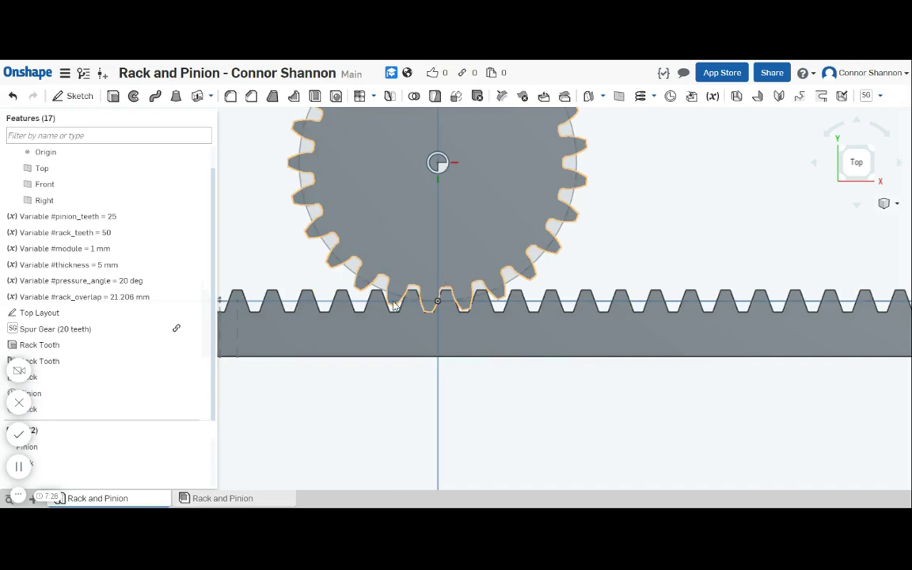
{"action": "scroll", "coordinate": [391, 339], "scroll_direction": "down", "scroll_amount": 5}
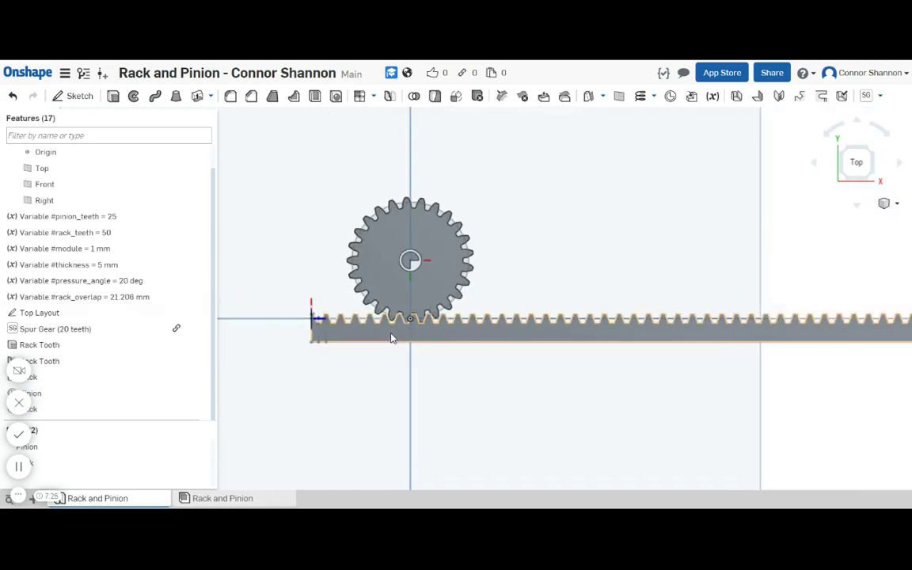
Step: Open the rack and pinion assembly and view the gear and rack from the top
{"action": "left_click", "coordinate": [221, 499]}
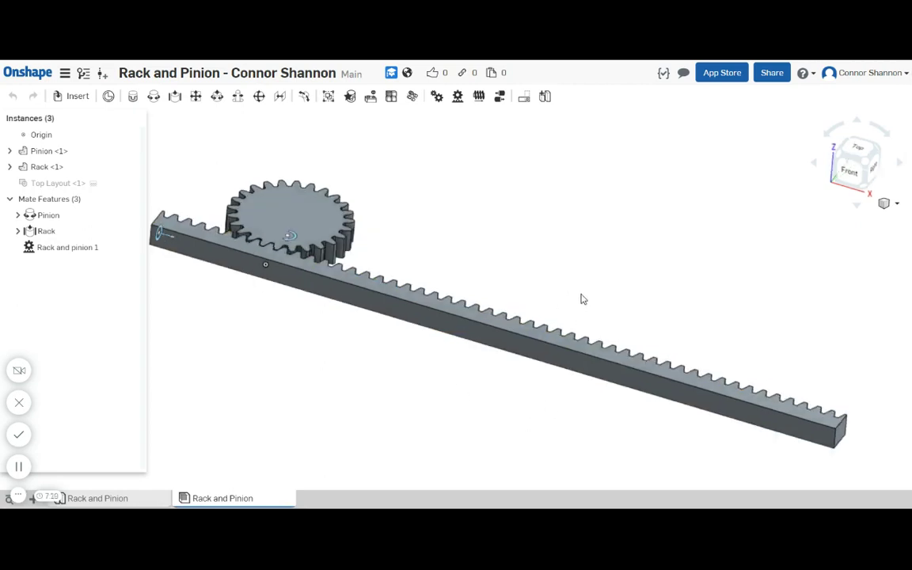
{"action": "right_click_drag", "start_coordinate": [582, 299], "coordinate": [794, 222]}
{"action": "left_click", "coordinate": [861, 160]}
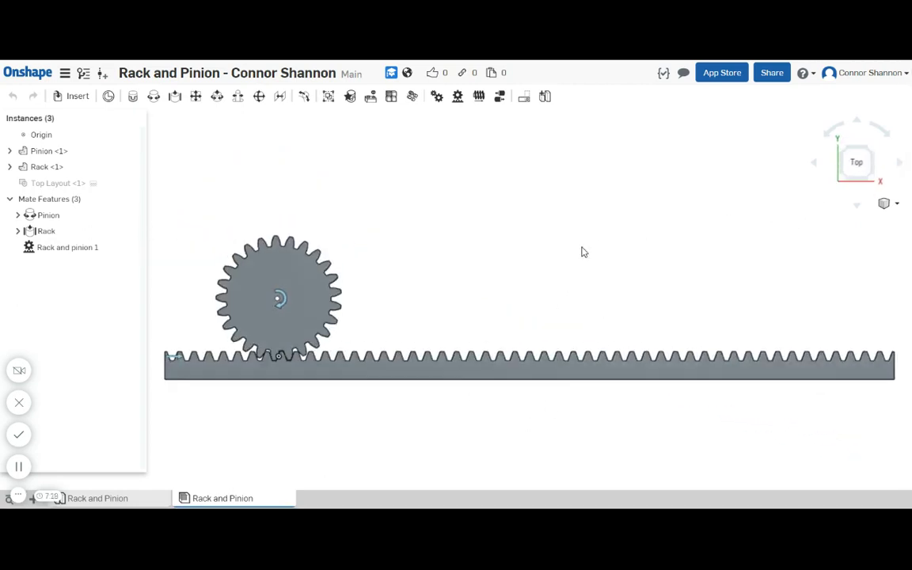
{"action": "middle_click_drag", "start_coordinate": [423, 346], "coordinate": [531, 307]}
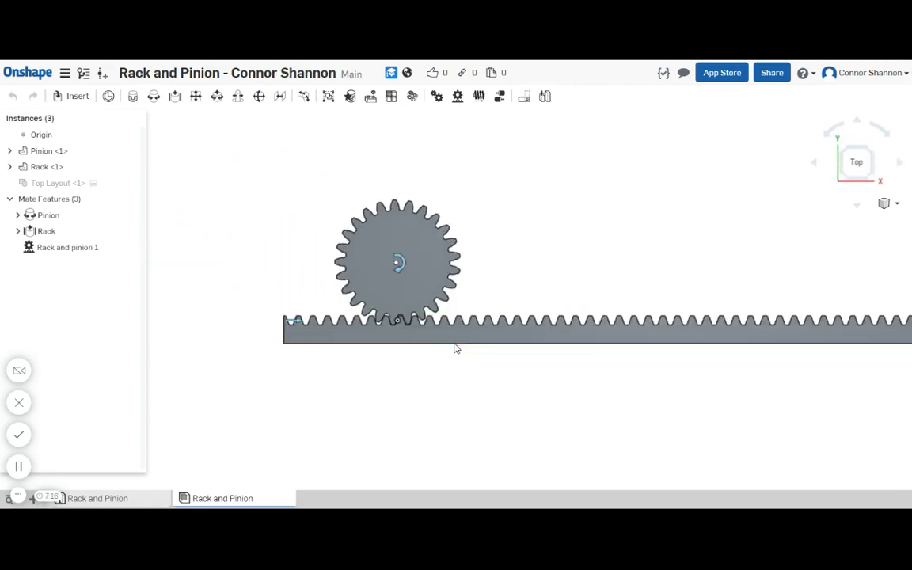
Step: Slide the rack left and right to turn the pinion, then return to the part studio
{"action": "left_click_drag", "start_coordinate": [389, 346], "coordinate": [377, 336]}
{"action": "left_click", "coordinate": [326, 346]}
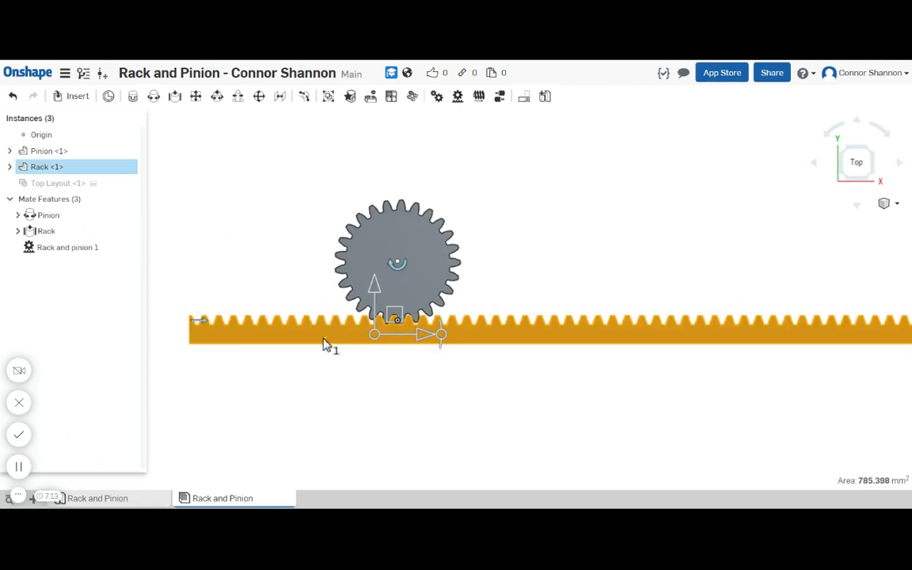
{"action": "left_click_drag", "start_coordinate": [446, 337], "coordinate": [380, 338]}
{"action": "left_click", "coordinate": [374, 417]}
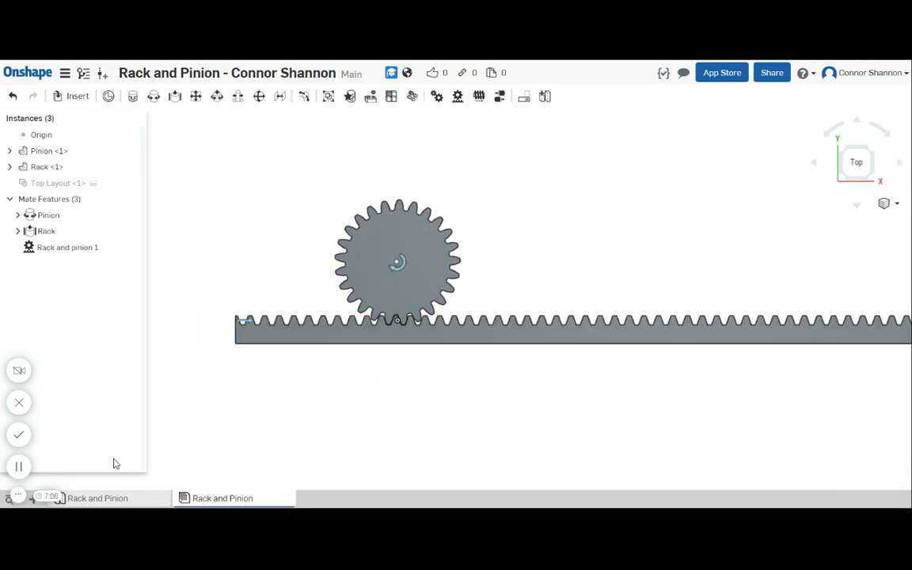
{"action": "left_click", "coordinate": [103, 501]}
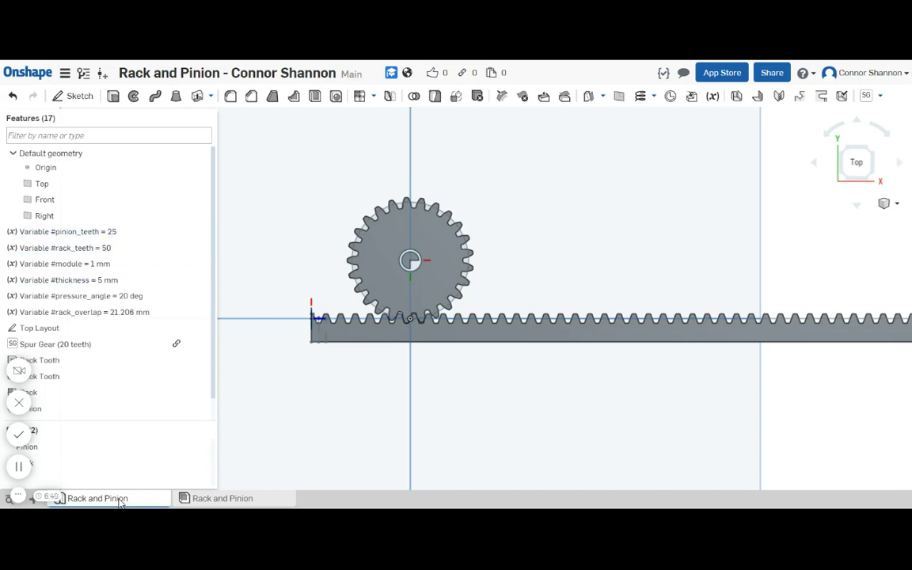
Step: Show the context menu for the Rack and Pinion Part Studio tab
{"action": "right_click", "coordinate": [59, 496]}
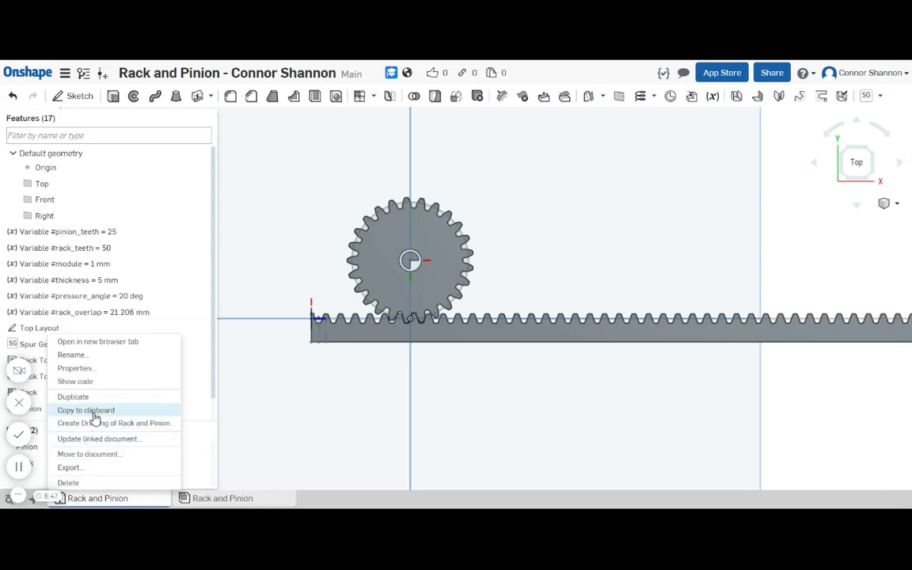